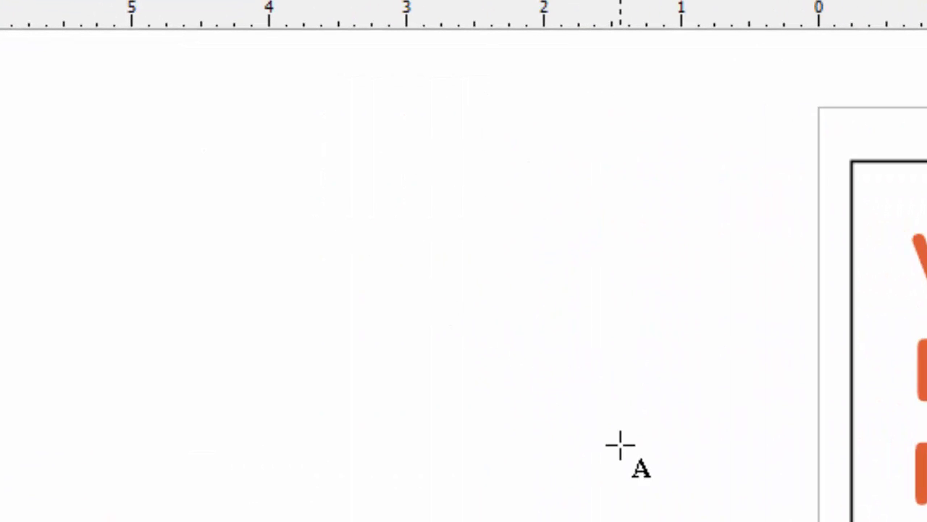
Enter VERTICAL as artistic text in the empty area beside the page, with one letter per line
{"action": "type", "text": "V"}
{"action": "key", "text": "Return"}
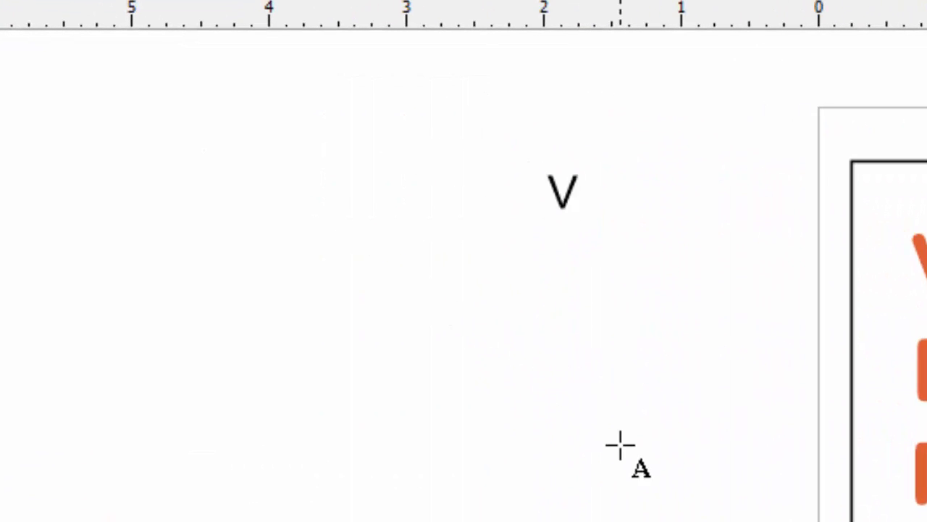
{"action": "type", "text": "E"}
{"action": "key", "text": "Return"}
{"action": "type", "text": "R"}
{"action": "key", "text": "Return"}
{"action": "type", "text": "T"}
{"action": "key", "text": "Return"}
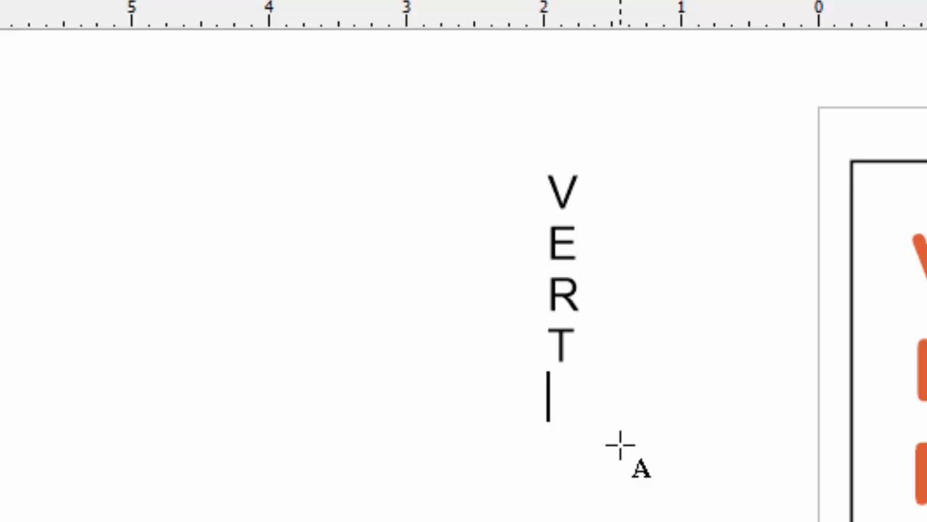
{"action": "type", "text": "I"}
{"action": "key", "text": "Return"}
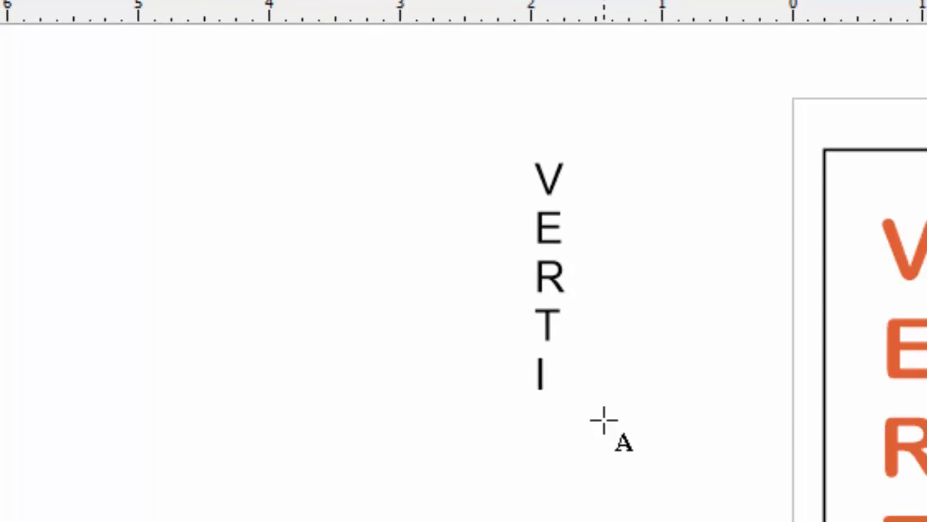
{"action": "type", "text": "C"}
{"action": "key", "text": "Return"}
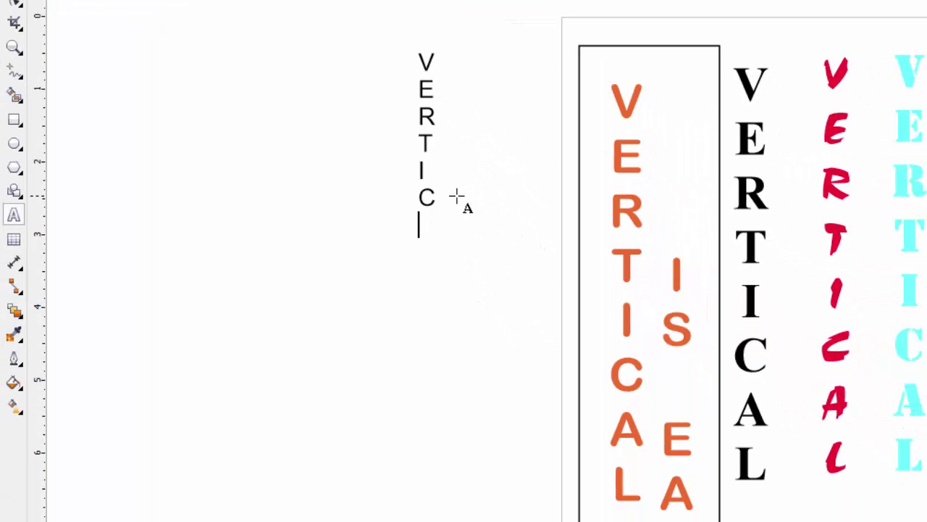
{"action": "type", "text": "A"}
{"action": "key", "text": "Return"}
{"action": "type", "text": "L"}
{"action": "key", "text": "Return"}
Add TEXT below a blank line in the same column, one letter per line, and finish editing
{"action": "type", "text": "T"}
{"action": "key", "text": "Return"}
{"action": "type", "text": "EX"}
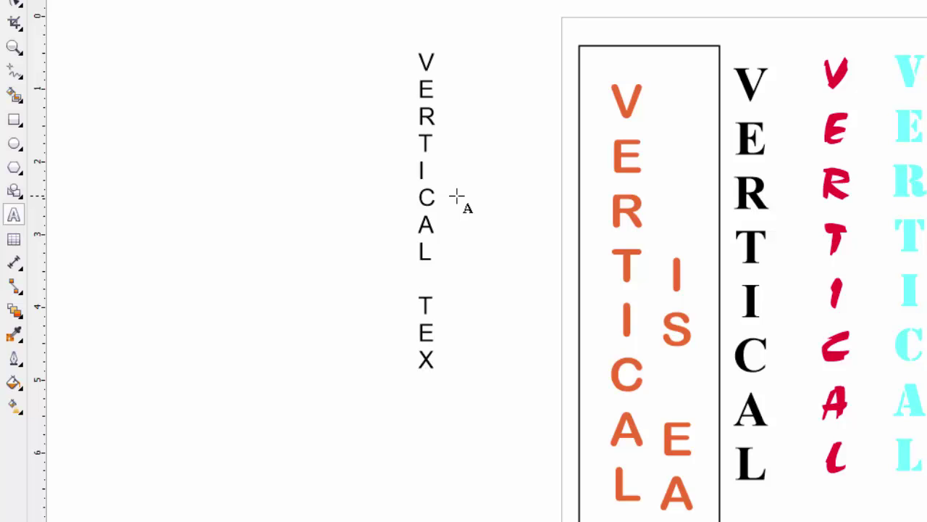
{"action": "type", "text": "T"}
{"action": "key", "text": "Return"}
{"action": "key", "text": "Escape"}
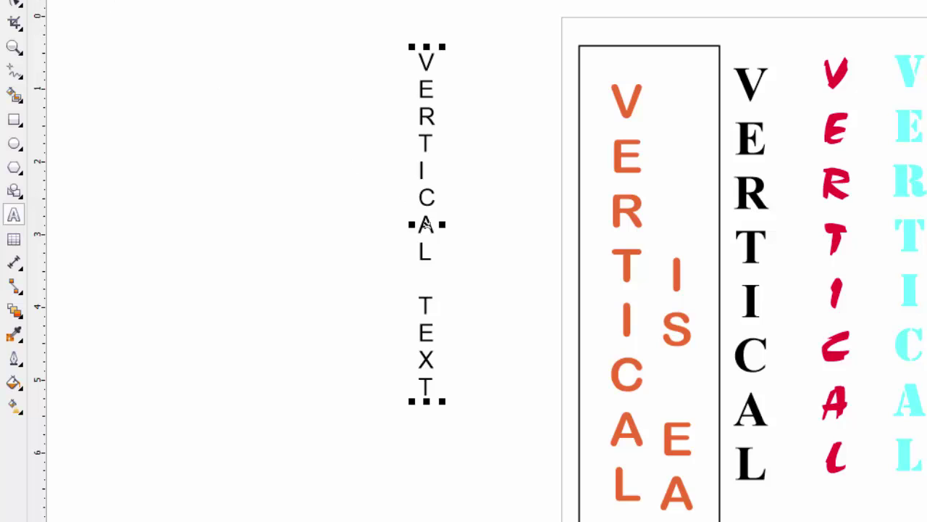
Enlarge the new vertical text proportionally from its corner to about 44.5 pt
{"action": "left_click", "coordinate": [14, 1]}
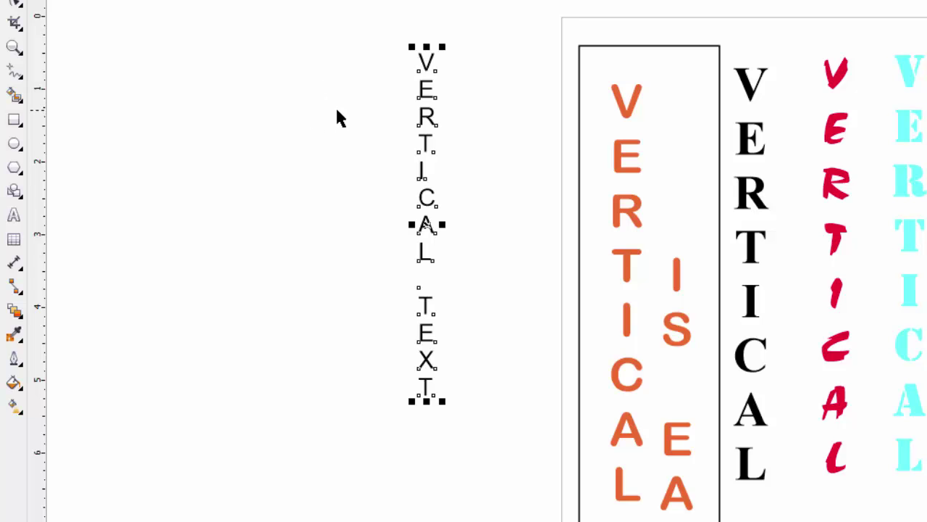
{"action": "left_click", "coordinate": [467, 114]}
{"action": "left_click", "coordinate": [428, 369]}
{"action": "left_click_drag", "start_coordinate": [443, 411], "coordinate": [457, 521]}
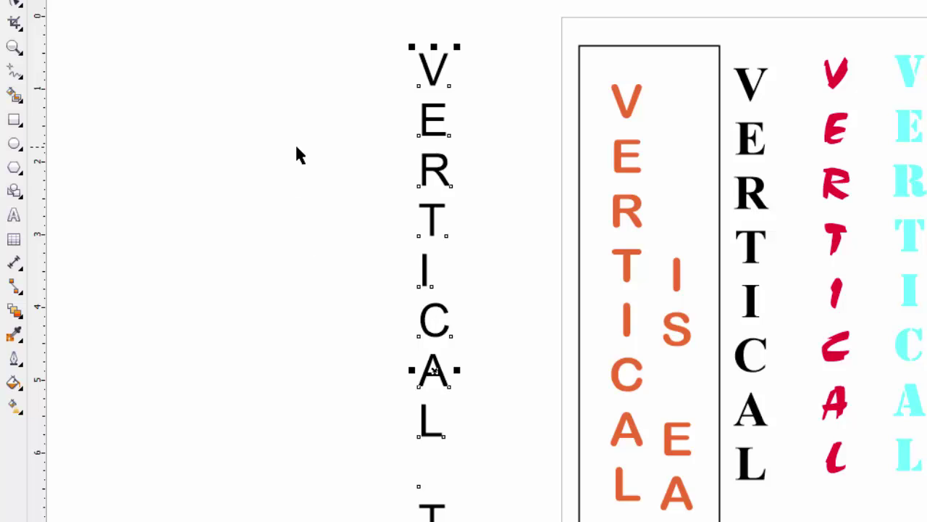
{"action": "left_click", "coordinate": [257, 52]}
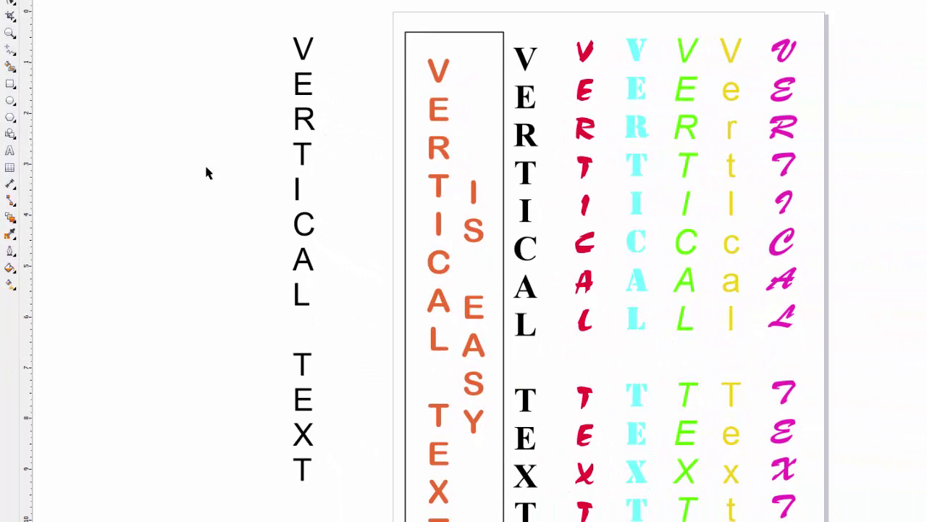
Set the horizontal alignment of the black Arial vertical text to Center
{"action": "left_click", "coordinate": [302, 55]}
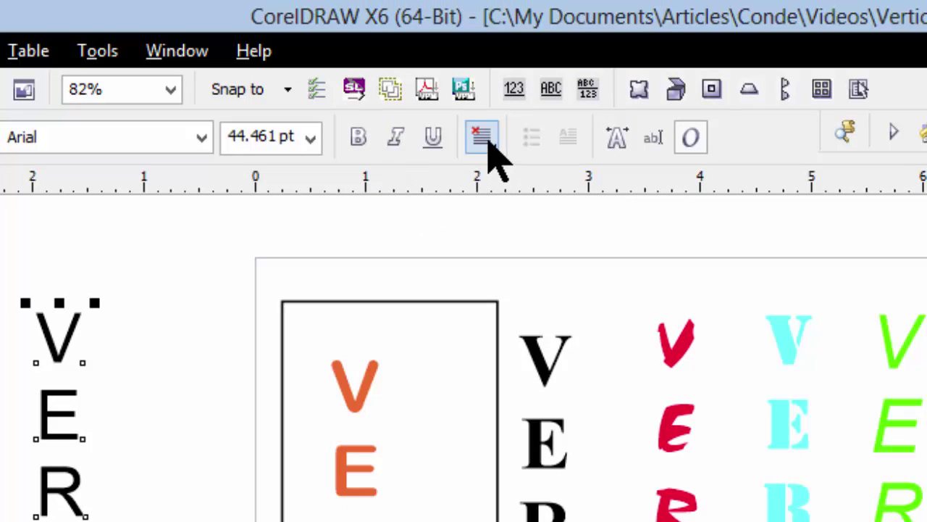
{"action": "left_click", "coordinate": [488, 143]}
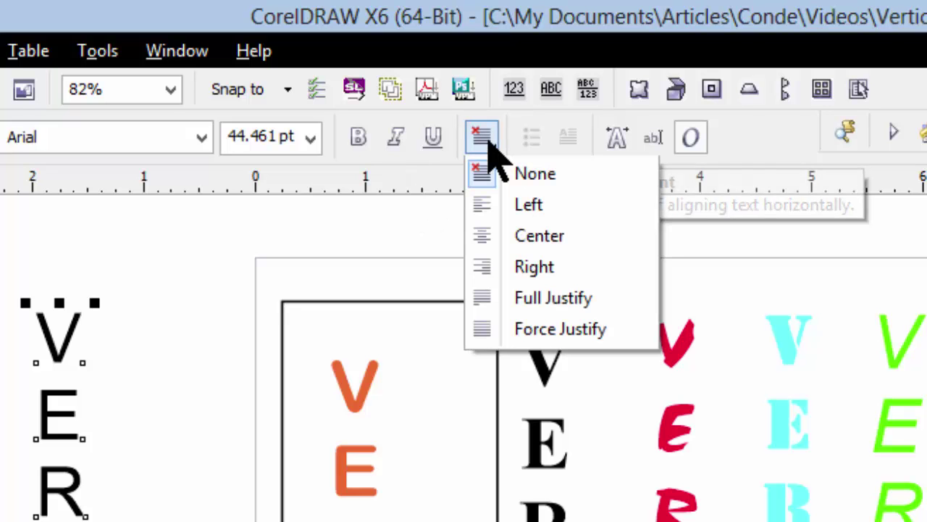
{"action": "left_click", "coordinate": [524, 235]}
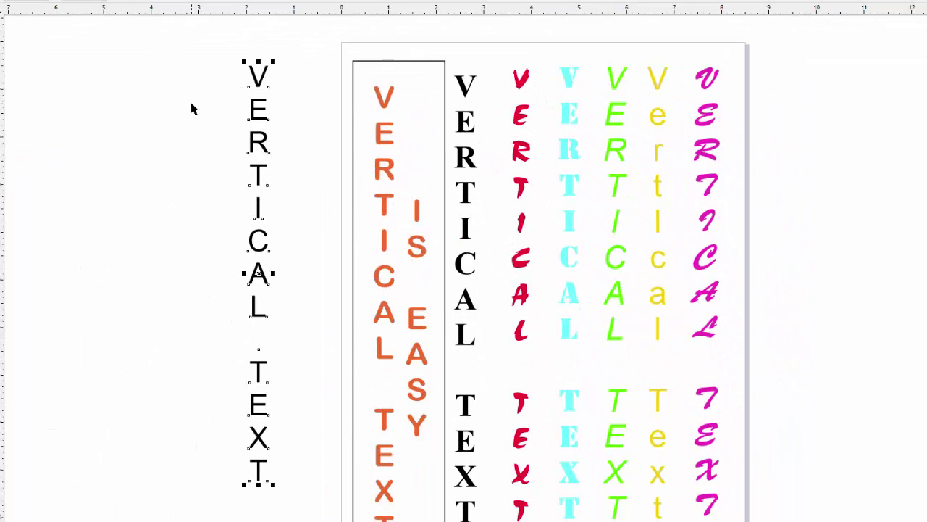
Reduce the height of the black vertical text slightly from its upper edge
{"action": "left_click", "coordinate": [78, 124]}
{"action": "left_click", "coordinate": [259, 87]}
{"action": "mouse_move", "coordinate": [260, 69]}
{"action": "left_mouse_down"}
{"action": "mouse_move", "coordinate": [259, 149]}
{"action": "mouse_move", "coordinate": [259, 75]}
{"action": "left_mouse_up"}
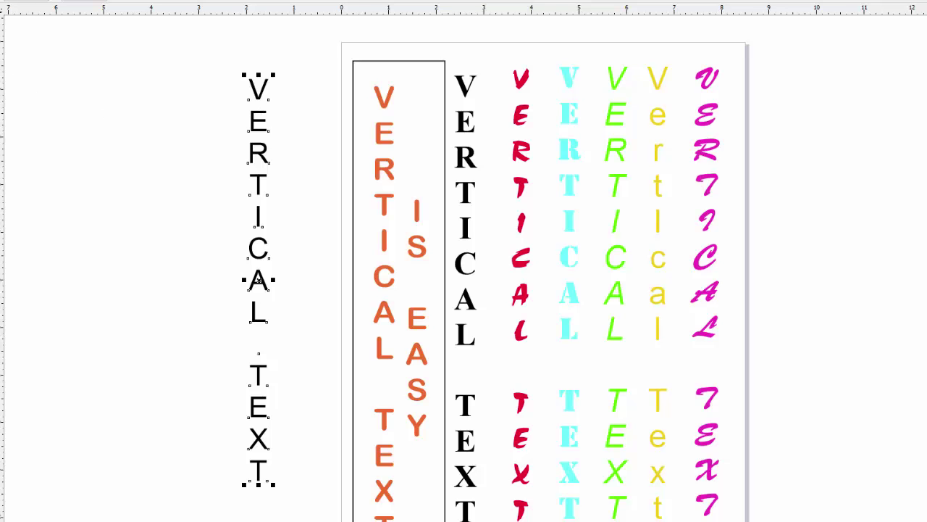
Use the Shape tool to try the character spacing and tighten the line spacing of the black vertical text
{"action": "left_click", "coordinate": [279, 126]}
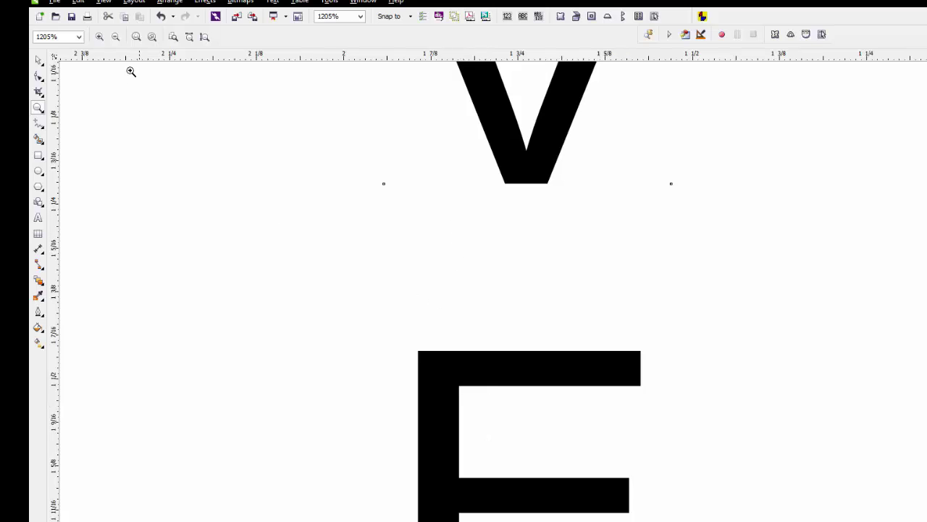
{"action": "left_click", "coordinate": [115, 37]}
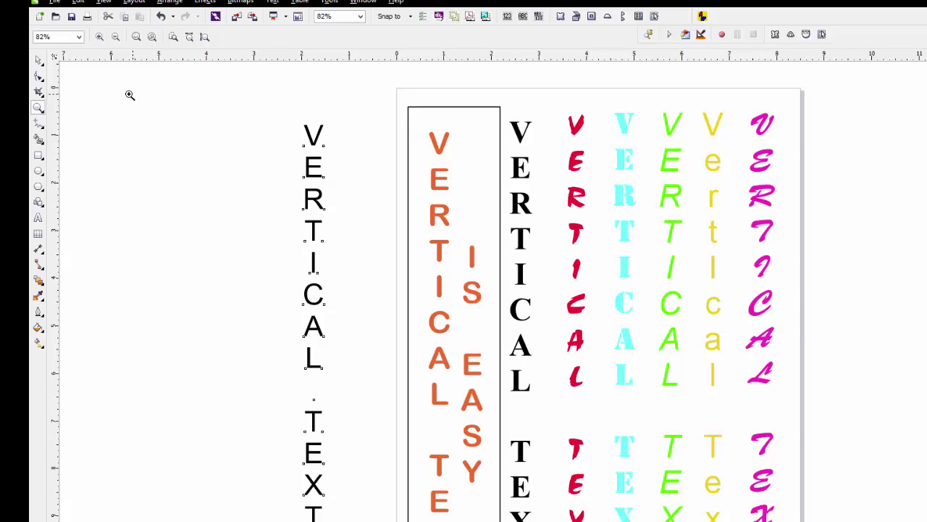
{"action": "left_click", "coordinate": [39, 77]}
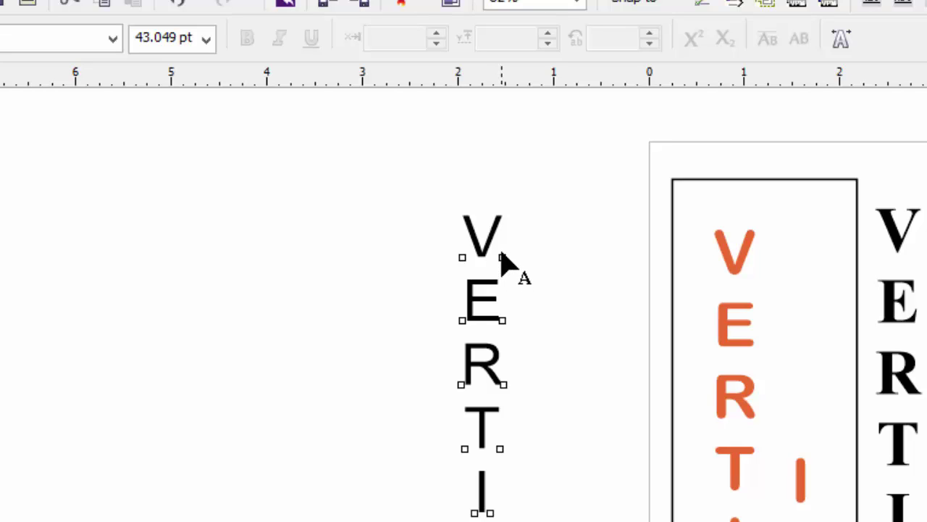
{"action": "left_click", "coordinate": [462, 258]}
{"action": "mouse_move", "coordinate": [466, 263]}
{"action": "left_mouse_down"}
{"action": "mouse_move", "coordinate": [445, 240]}
{"action": "mouse_move", "coordinate": [372, 219]}
{"action": "mouse_move", "coordinate": [418, 260]}
{"action": "mouse_move", "coordinate": [465, 262]}
{"action": "left_mouse_up"}
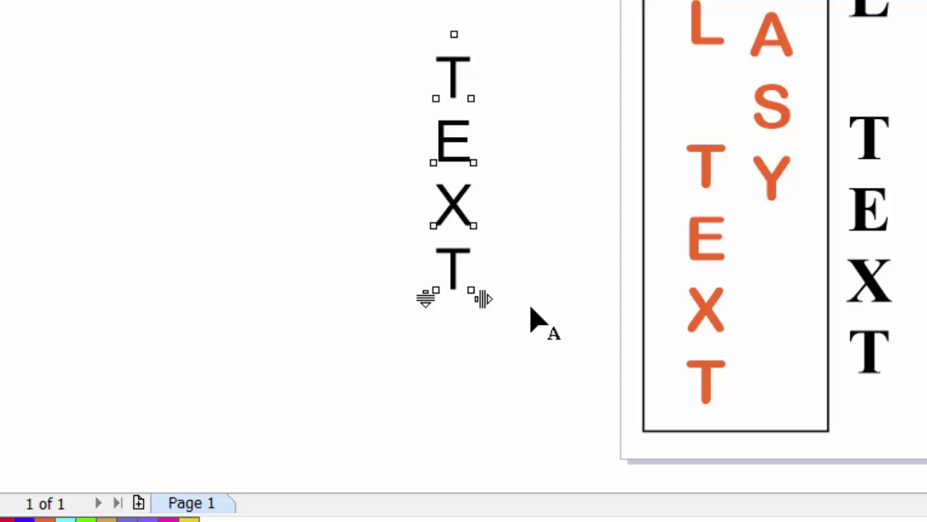
{"action": "left_click_drag", "start_coordinate": [482, 297], "coordinate": [514, 297]}
{"action": "left_click_drag", "start_coordinate": [424, 300], "coordinate": [418, 195]}
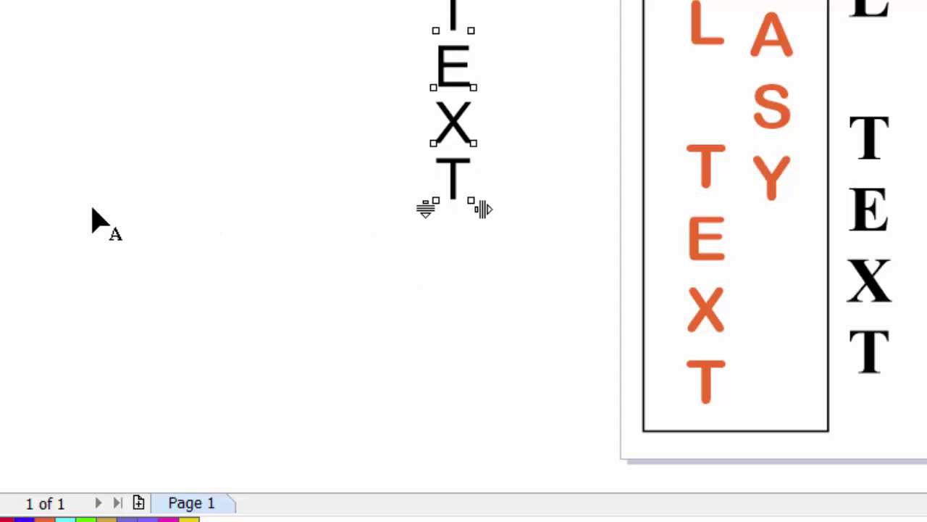
{"action": "left_click_drag", "start_coordinate": [415, 222], "coordinate": [423, 252]}
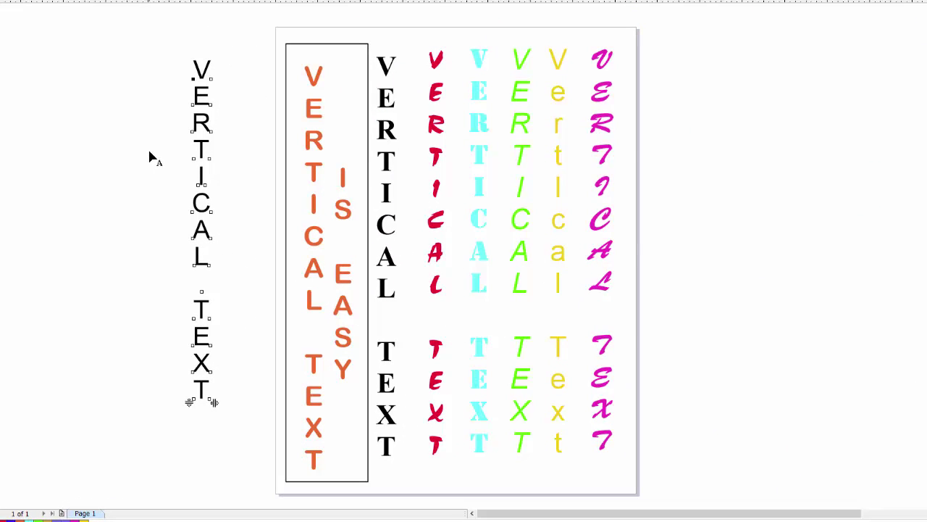
{"action": "mouse_move", "coordinate": [190, 403]}
{"action": "left_mouse_down"}
{"action": "mouse_move", "coordinate": [190, 369]}
{"action": "mouse_move", "coordinate": [190, 400]}
{"action": "left_mouse_up"}
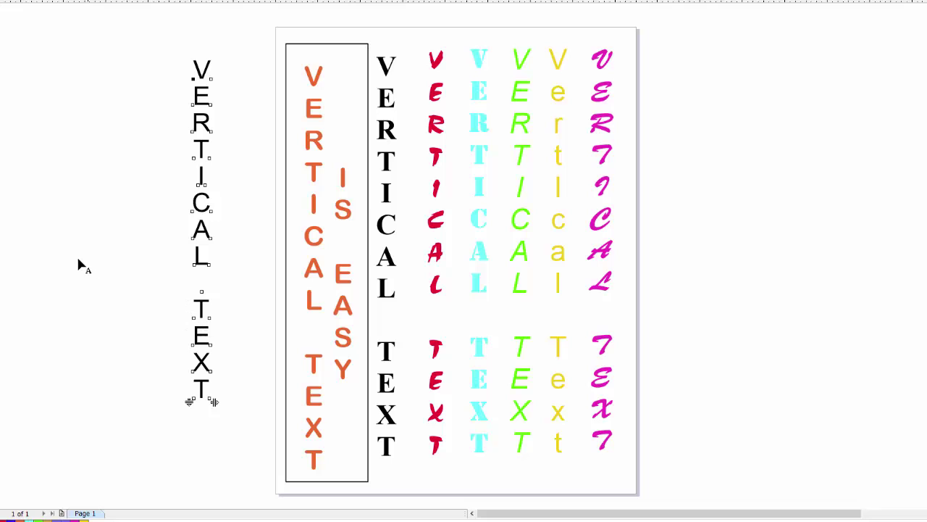
{"action": "left_click", "coordinate": [0, 57]}
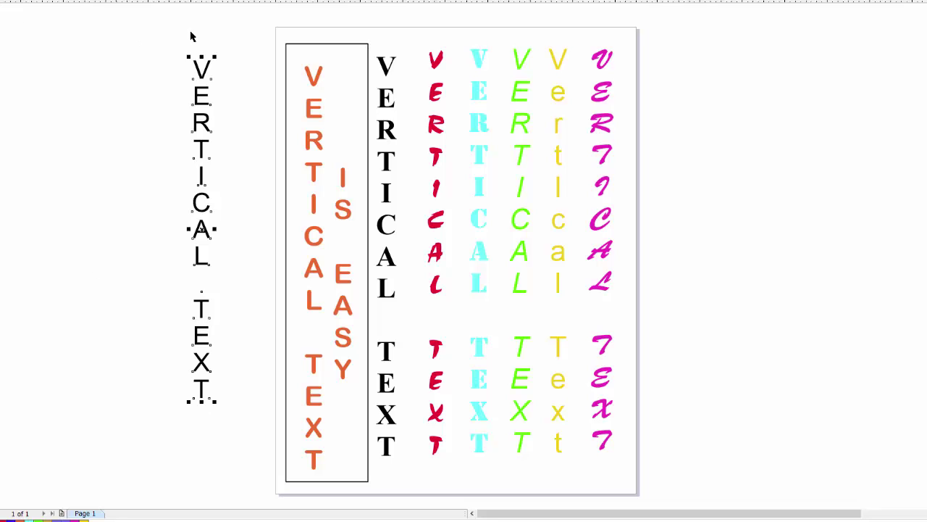
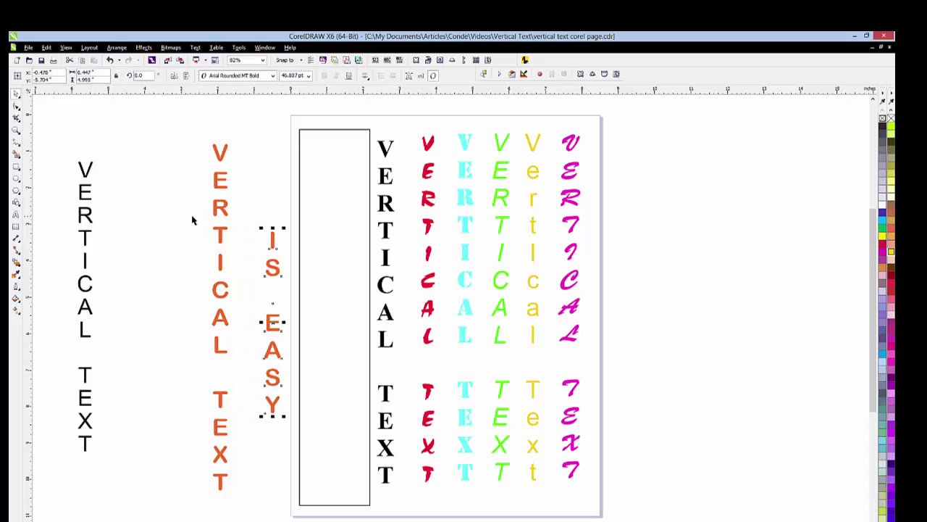
Insert spaces and a second V after the first letter of the orange VERTICAL TEXT column
{"action": "left_click", "coordinate": [215, 216]}
{"action": "left_click", "coordinate": [16, 214]}
{"action": "left_click", "coordinate": [226, 150]}
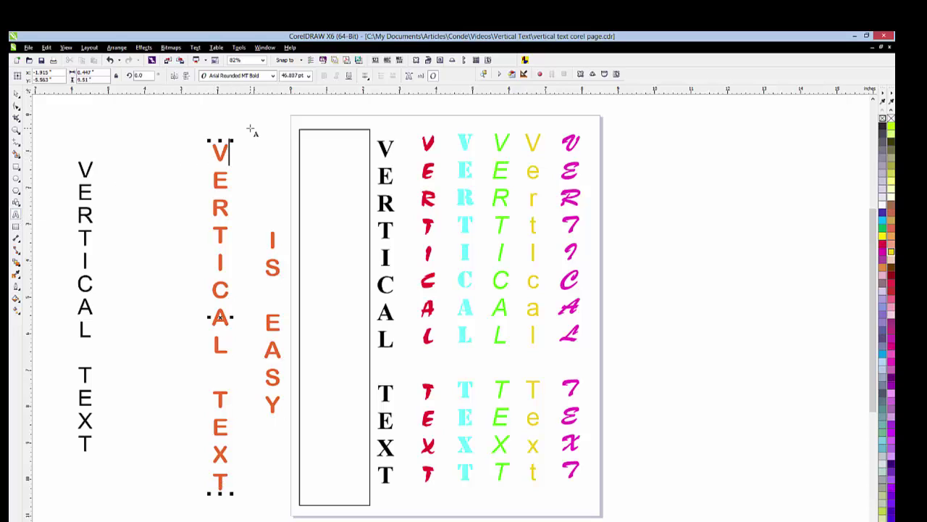
{"action": "type", "text": "V"}
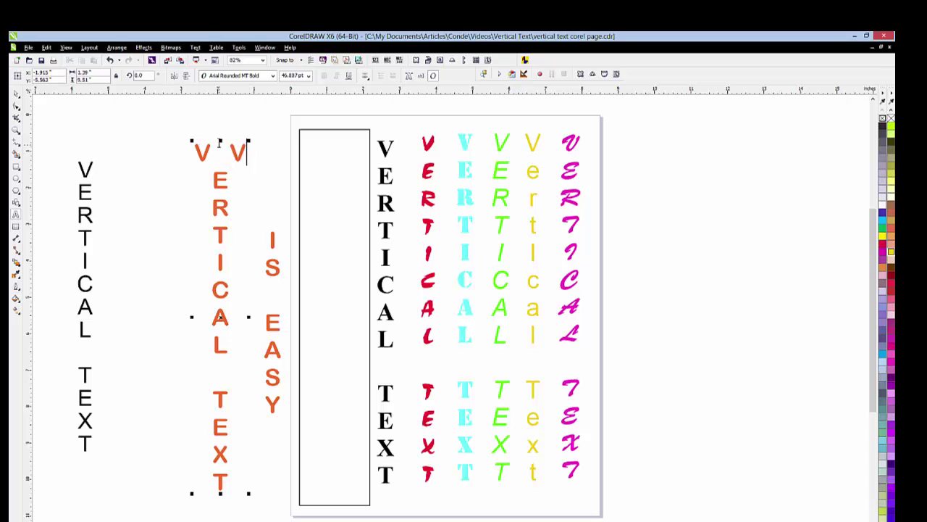
Remove the extra V and spaces from the first line of the orange VERTICAL TEXT column
{"action": "key", "text": "BackSpace"}
{"action": "key", "text": "BackSpace"}
{"action": "key", "text": "BackSpace"}
{"action": "key", "text": "BackSpace"}
{"action": "key", "text": "BackSpace"}
{"action": "key", "text": "BackSpace"}
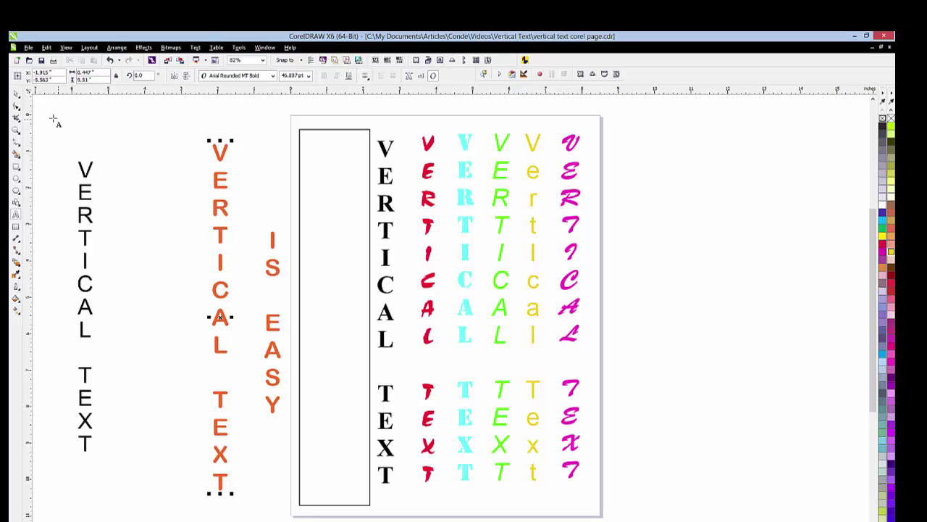
Move the orange IS EASY column closer to the orange VERTICAL TEXT column
{"action": "left_click", "coordinate": [16, 94]}
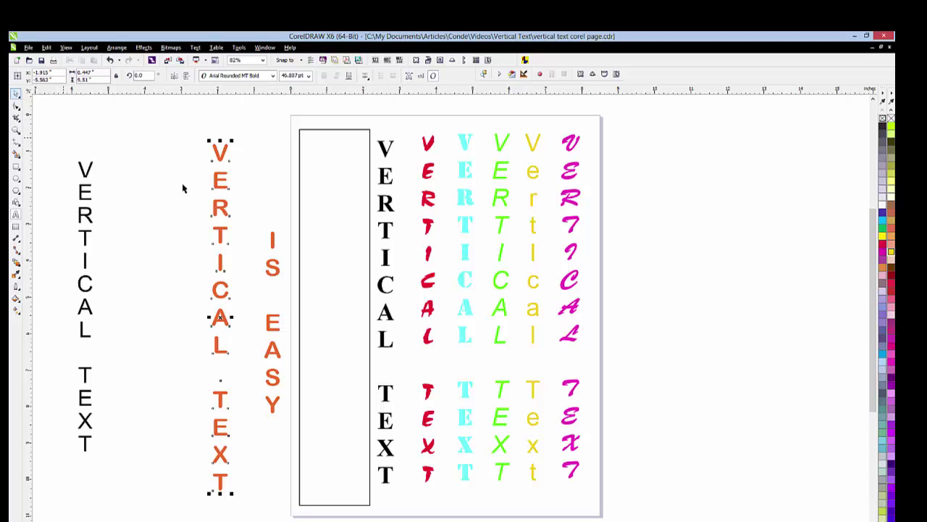
{"action": "left_click", "coordinate": [272, 245]}
{"action": "left_click_drag", "start_coordinate": [272, 245], "coordinate": [246, 240]}
Group the two orange text columns and move the group into the empty rectangle on the page
{"action": "left_click_drag", "start_coordinate": [176, 131], "coordinate": [283, 497]}
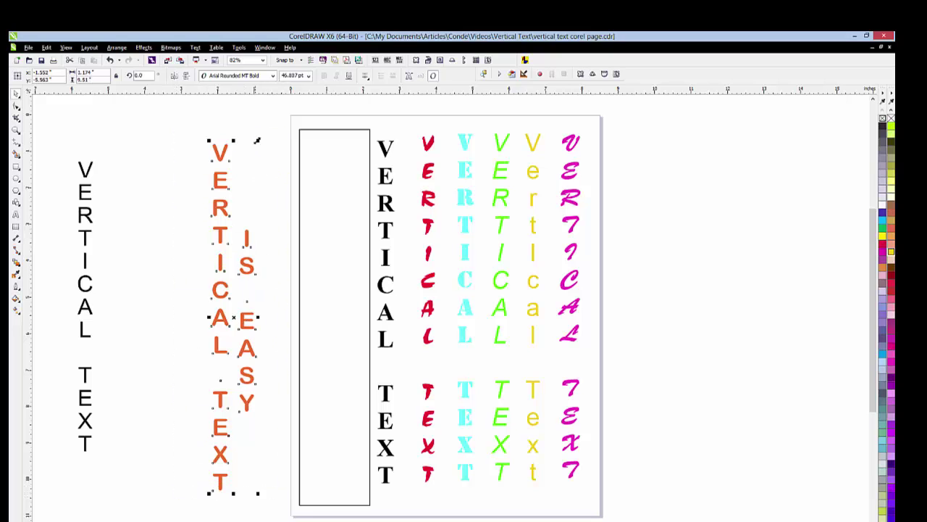
{"action": "left_click", "coordinate": [117, 47]}
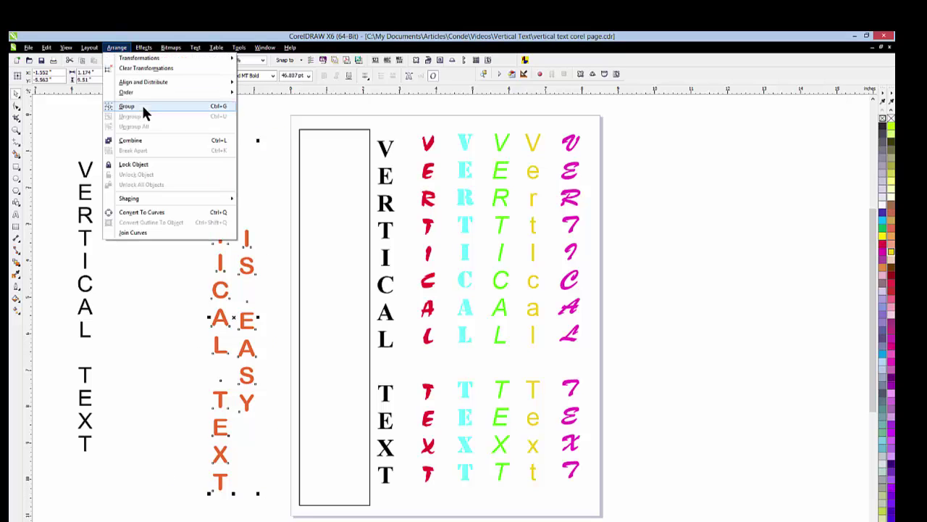
{"action": "left_click", "coordinate": [142, 109]}
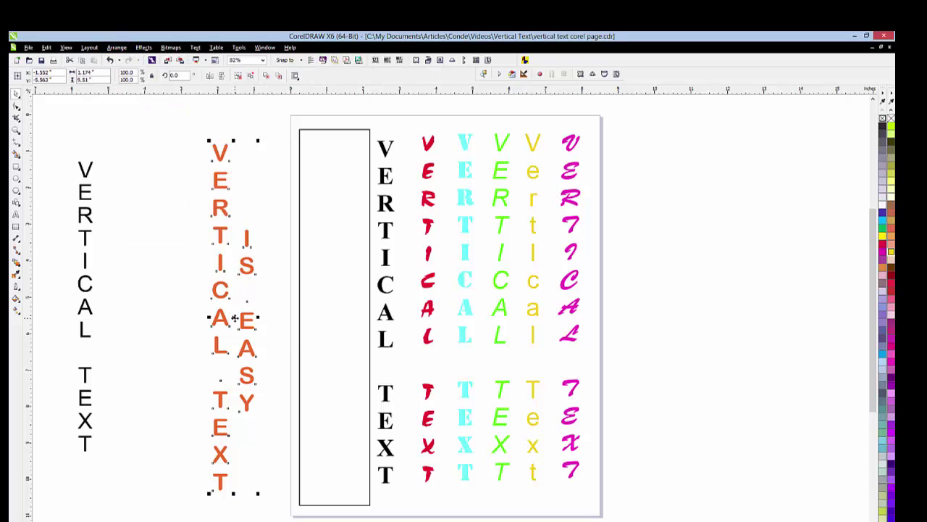
{"action": "left_click_drag", "start_coordinate": [235, 317], "coordinate": [335, 317]}
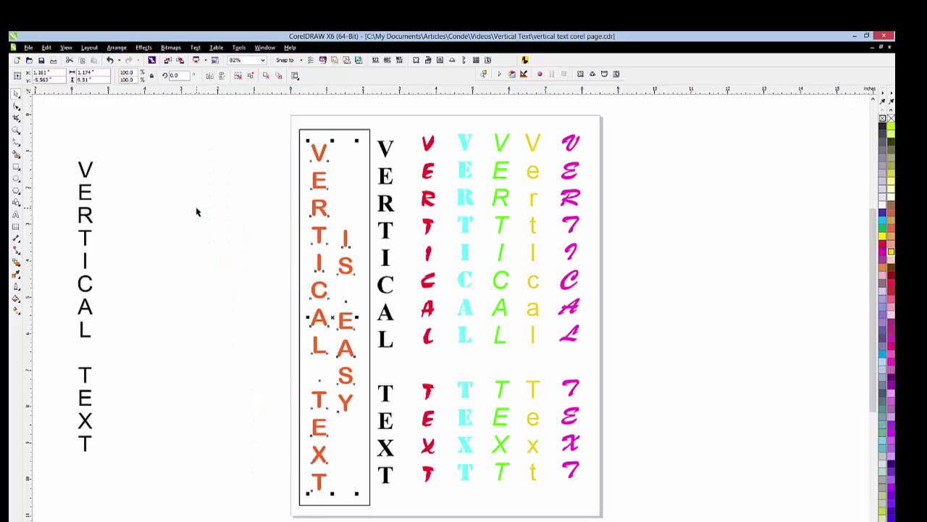
{"action": "left_click", "coordinate": [203, 244]}
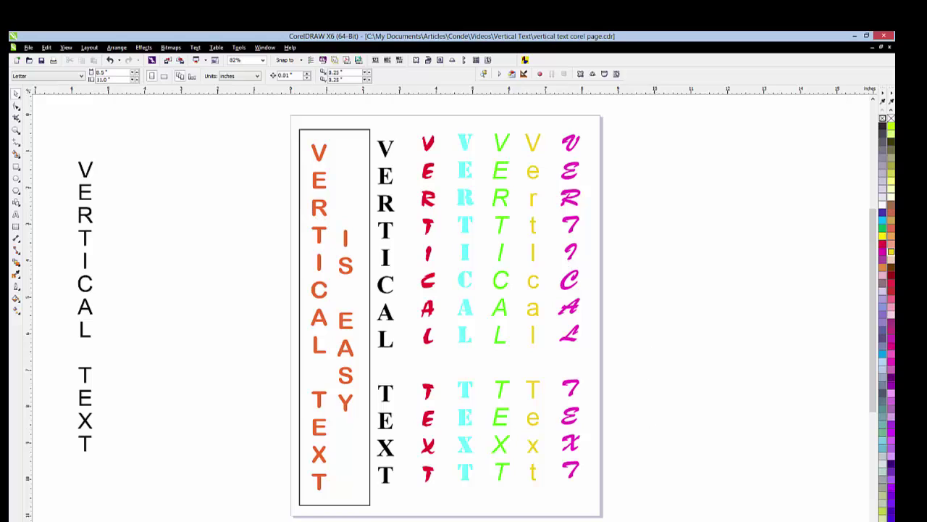
Stack the horizontal name on the hospital badge vertically by breaking its text into one letter per line
{"action": "scroll", "coordinate": [463, 304], "scroll_direction": "right", "scroll_amount": 5}
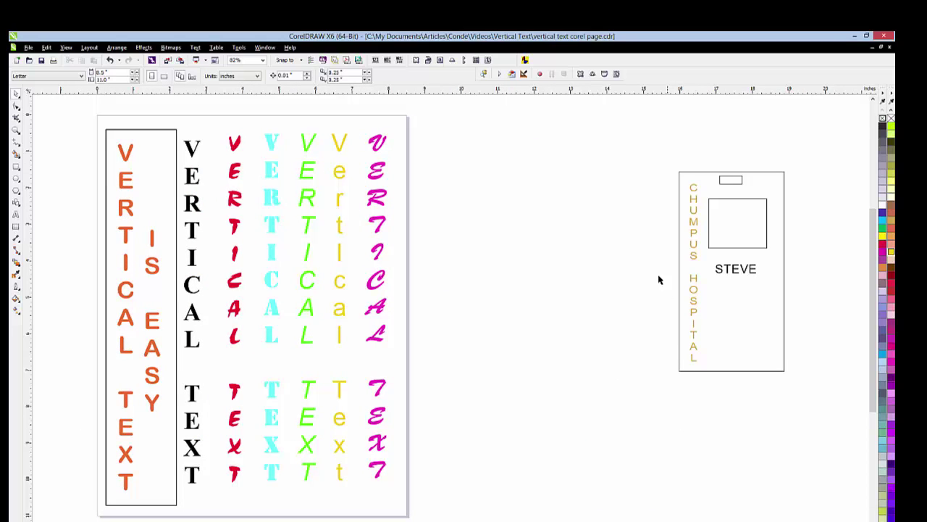
{"action": "left_click", "coordinate": [15, 131]}
{"action": "left_click_drag", "start_coordinate": [662, 151], "coordinate": [793, 386]}
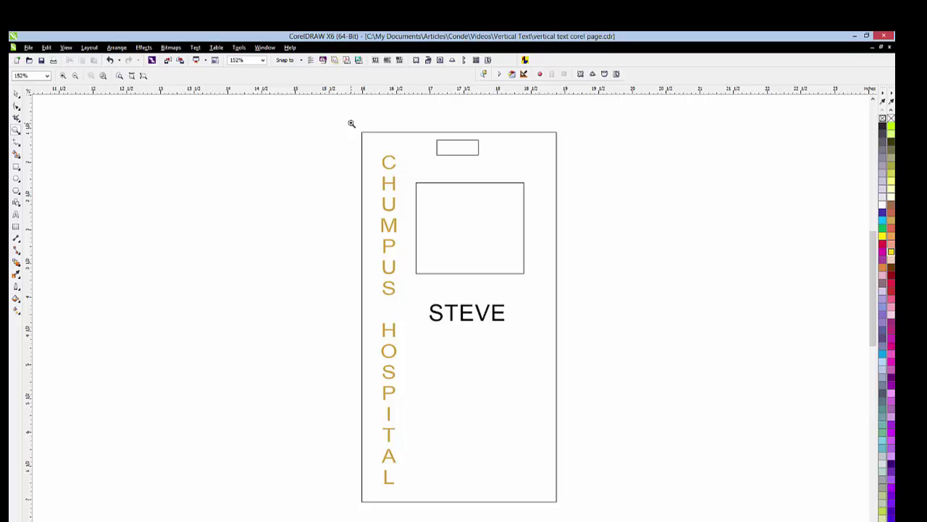
{"action": "left_click", "coordinate": [15, 215]}
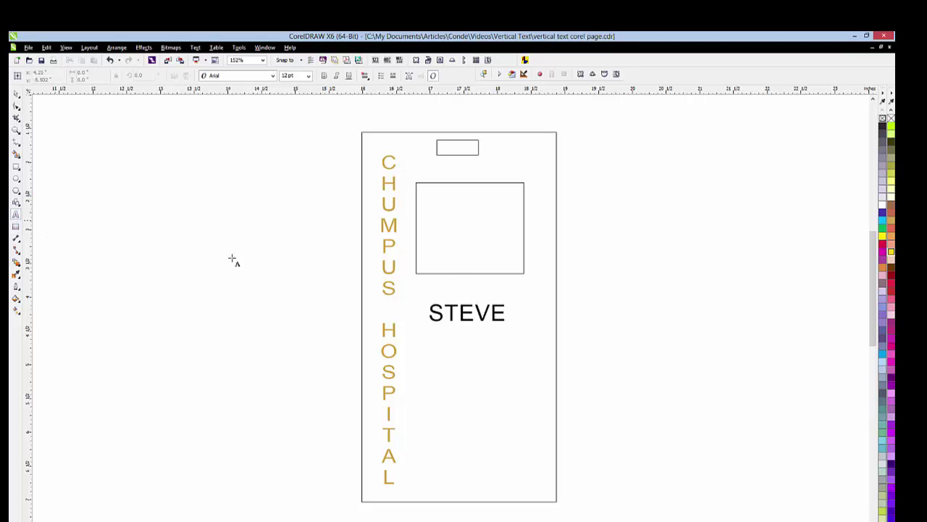
{"action": "left_click", "coordinate": [447, 315]}
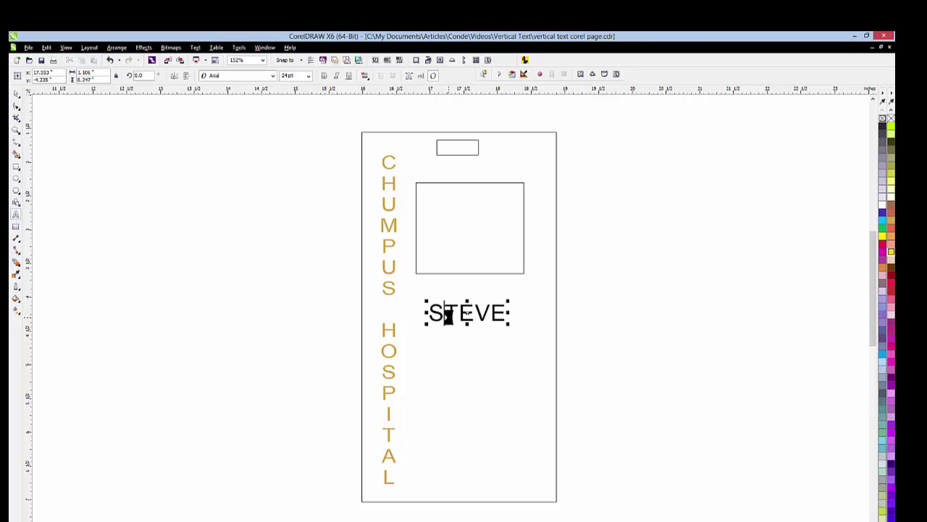
{"action": "key", "text": "Return"}
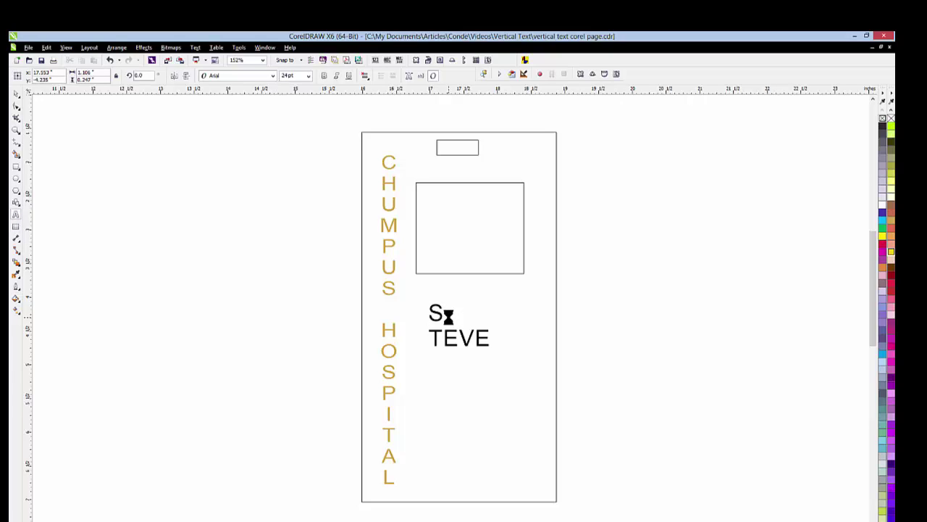
{"action": "key", "text": "Right"}
{"action": "key", "text": "Return"}
{"action": "key", "text": "Right"}
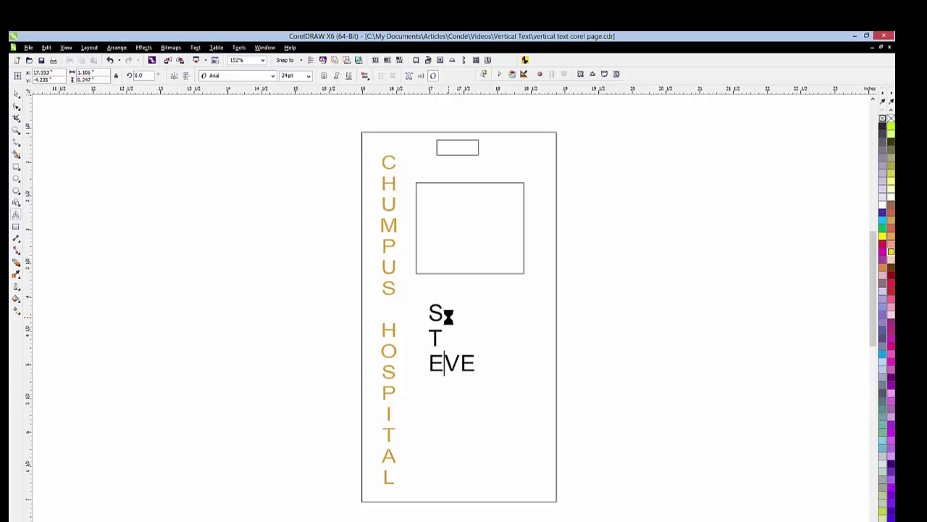
{"action": "key", "text": "Return"}
{"action": "key", "text": "Right"}
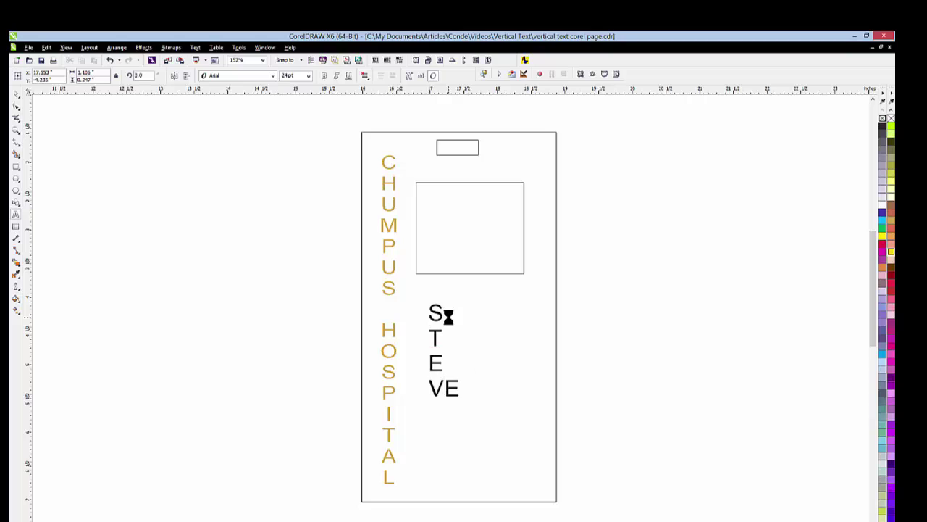
{"action": "key", "text": "Return"}
{"action": "key", "text": "ctrl+space"}
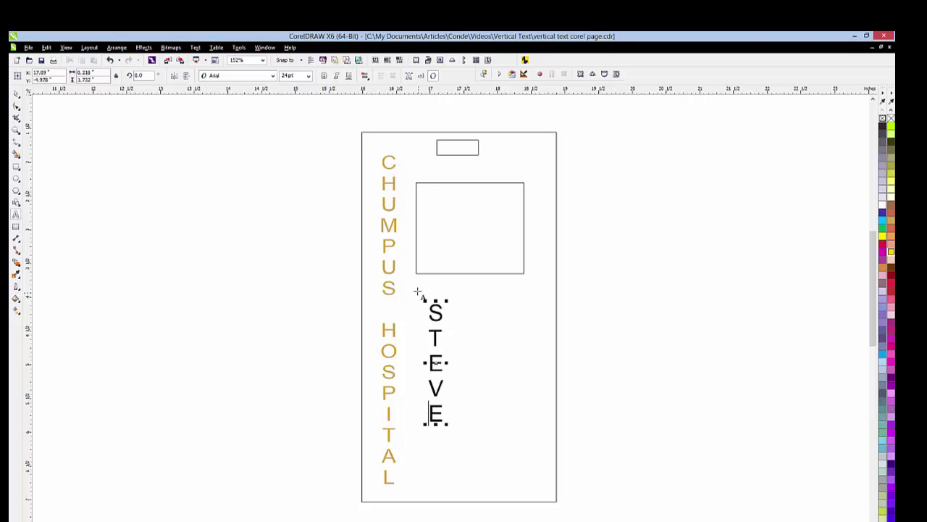
Center-align the vertical name on the badge and move it under the middle of the empty picture rectangle
{"action": "left_click", "coordinate": [365, 75]}
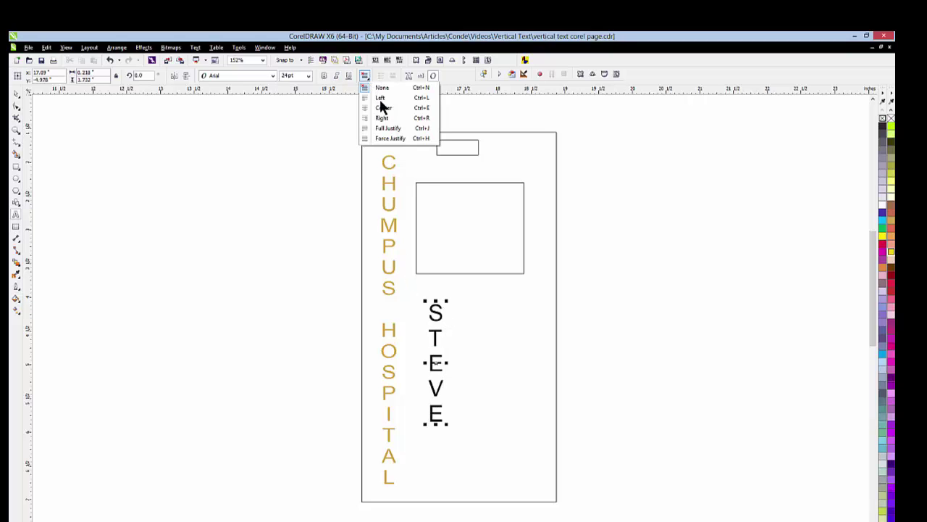
{"action": "left_click", "coordinate": [387, 109]}
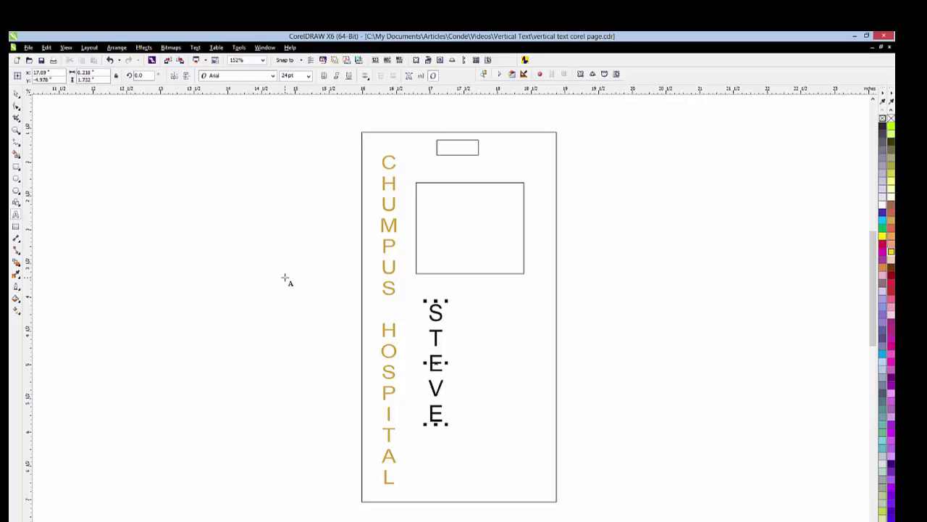
{"action": "left_click", "coordinate": [16, 95]}
{"action": "left_click", "coordinate": [151, 177]}
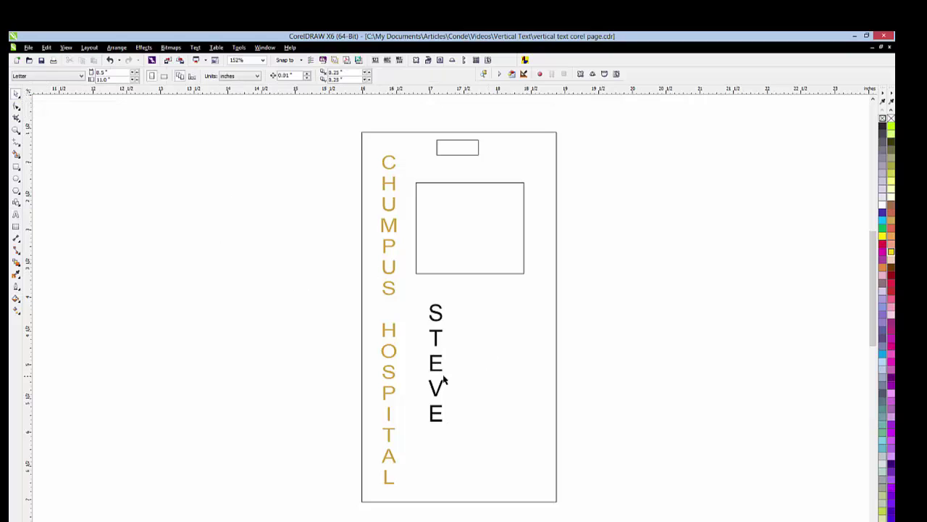
{"action": "left_click_drag", "start_coordinate": [444, 372], "coordinate": [473, 369]}
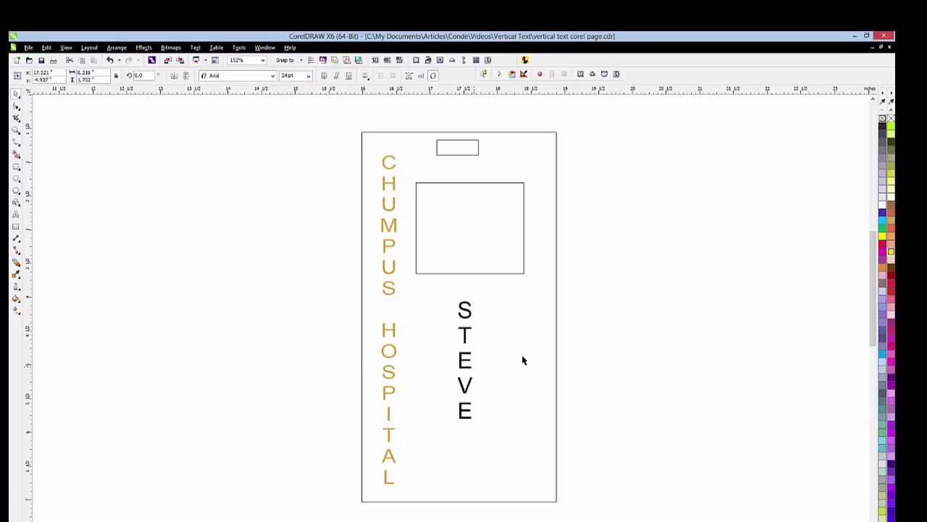
{"action": "left_click", "coordinate": [306, 342]}
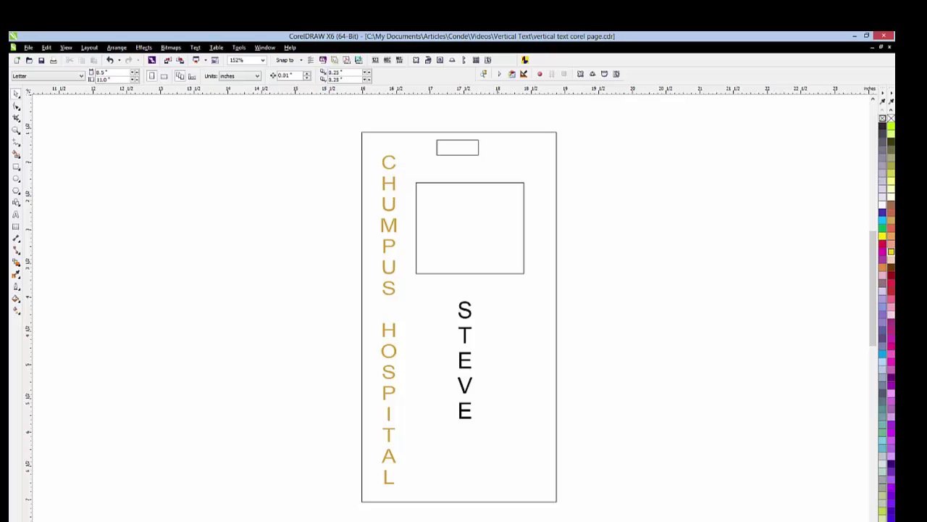
{"action": "scroll", "coordinate": [464, 304], "scroll_direction": "left", "scroll_amount": 10}
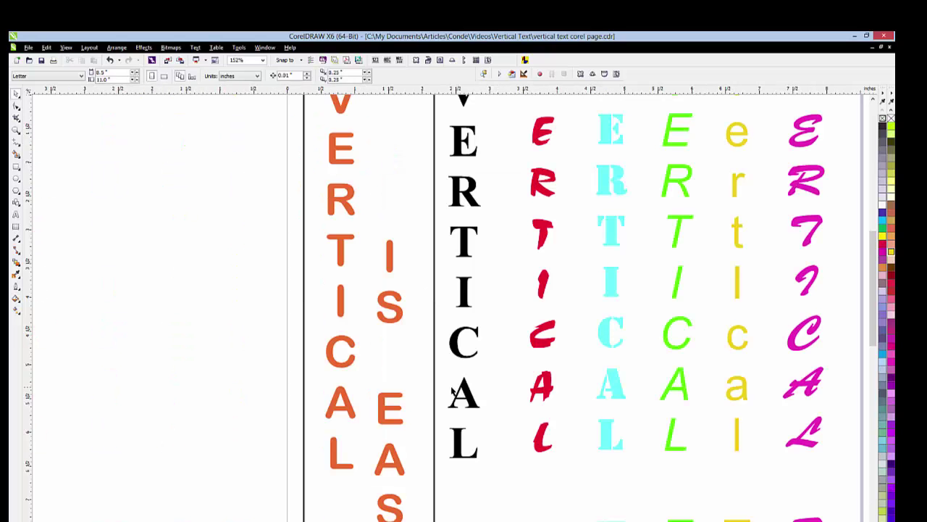
{"action": "left_click", "coordinate": [16, 131]}
{"action": "left_click", "coordinate": [75, 76]}
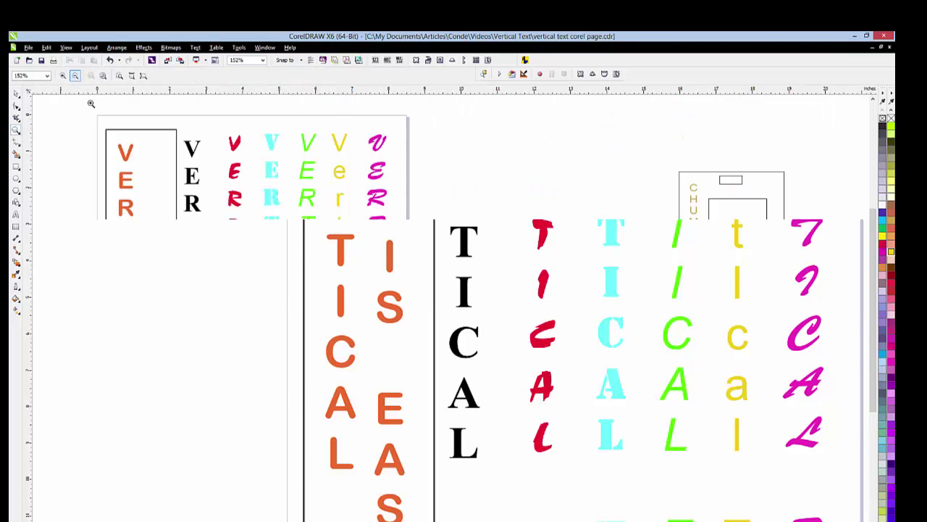